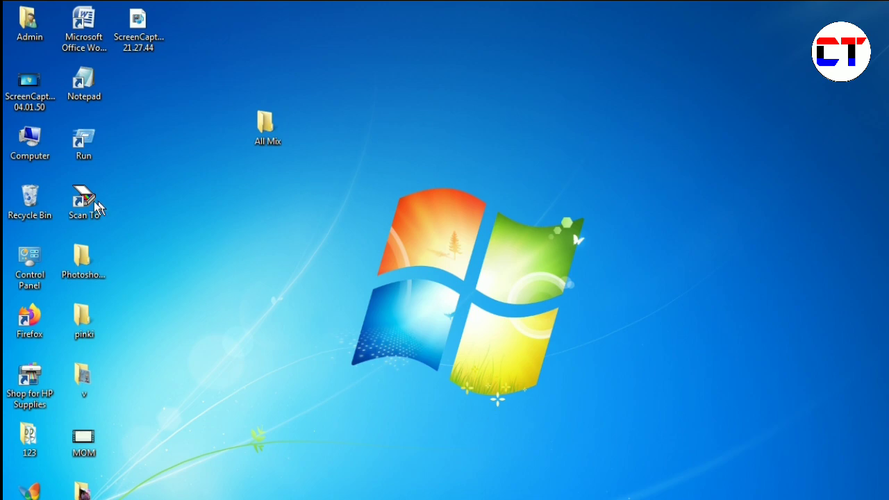
Open Computer, look through the files and folders on Removable Disk (E:), and return to the drive list
click(30, 151)
double_click(31, 152)
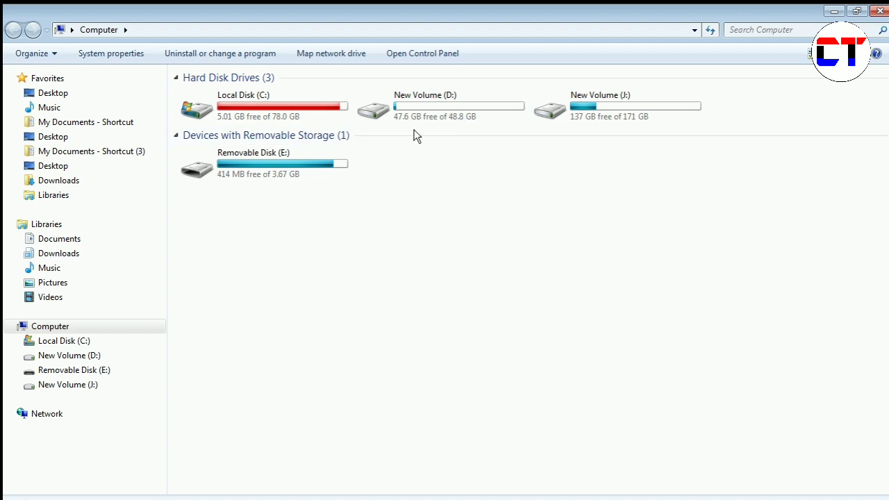
double_click(232, 162)
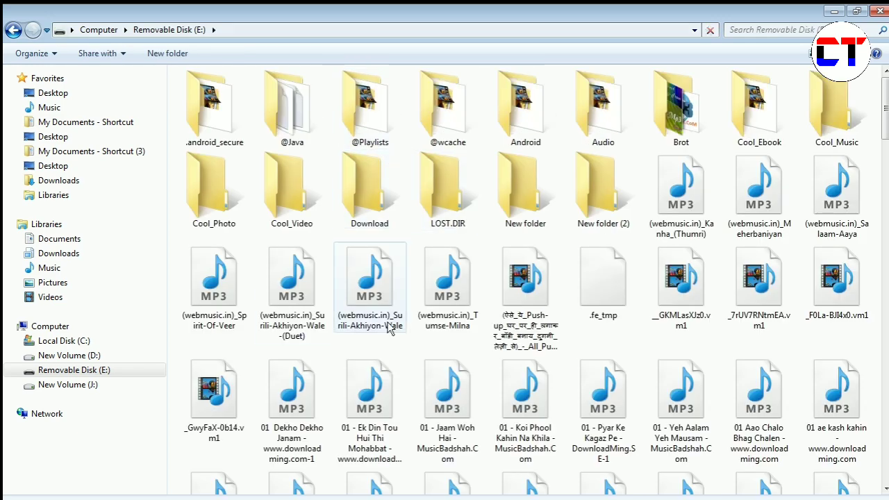
scroll(394, 195, down, 5)
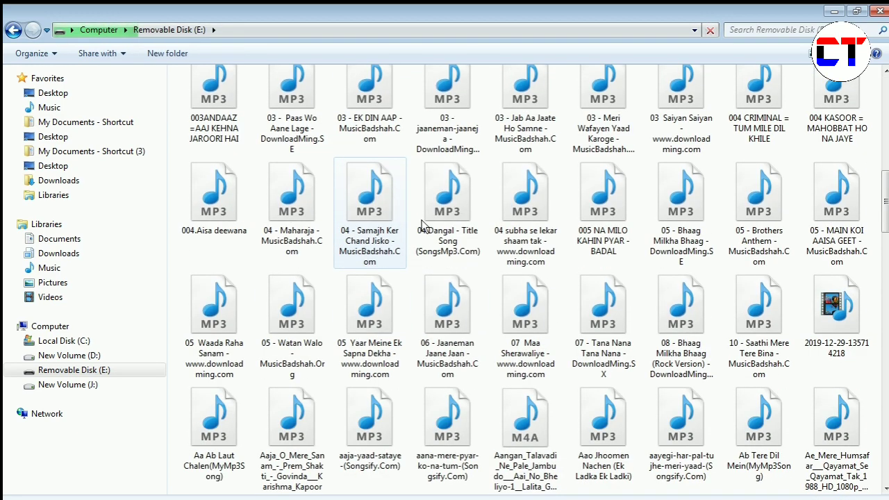
scroll(886, 249, down, 2)
scroll(885, 248, up, 8)
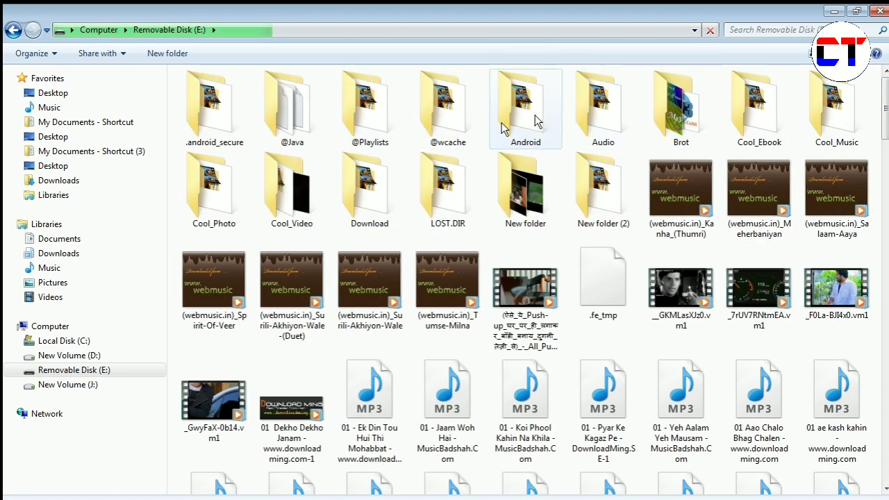
scroll(636, 201, down, 5)
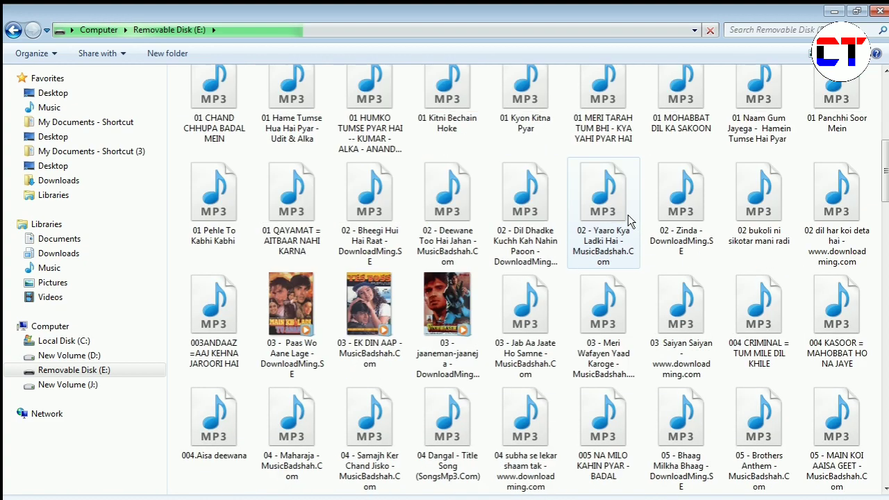
scroll(628, 214, up, 5)
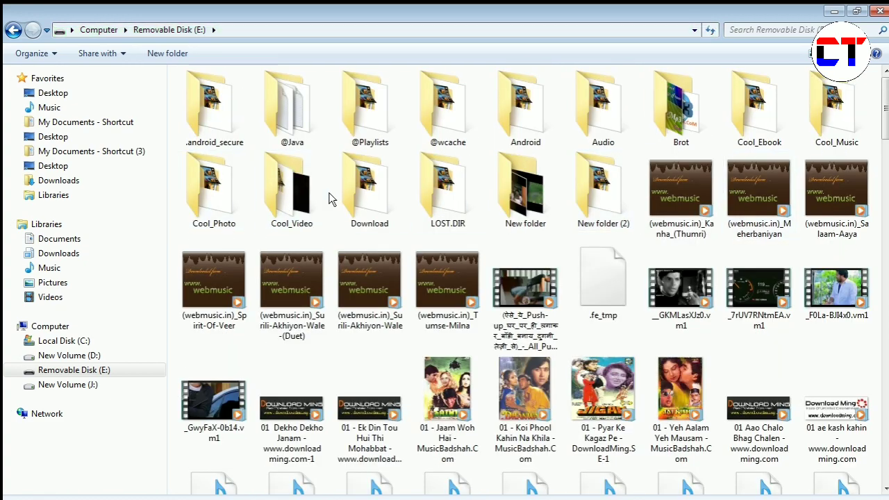
scroll(330, 199, down, 20)
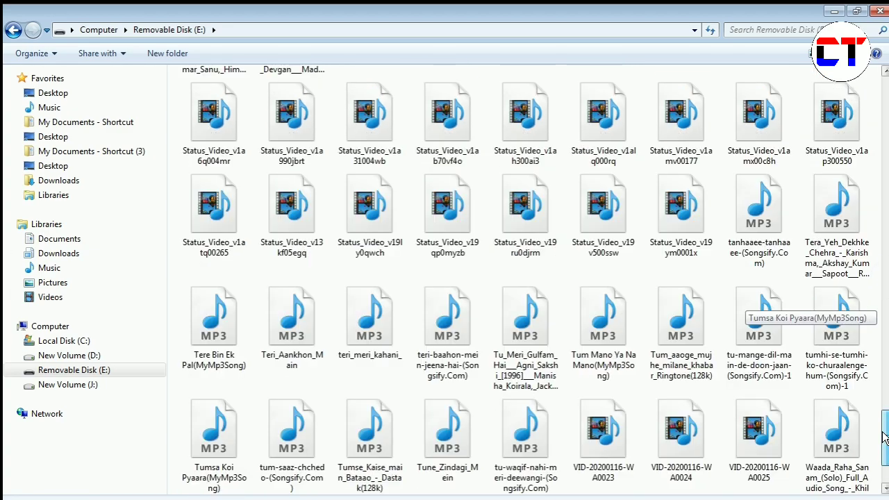
scroll(883, 436, down, 2)
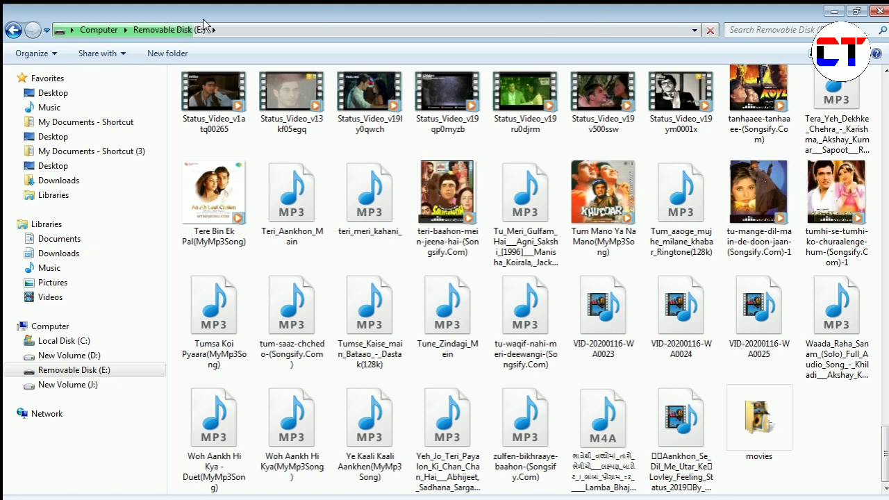
key(BackSpace)
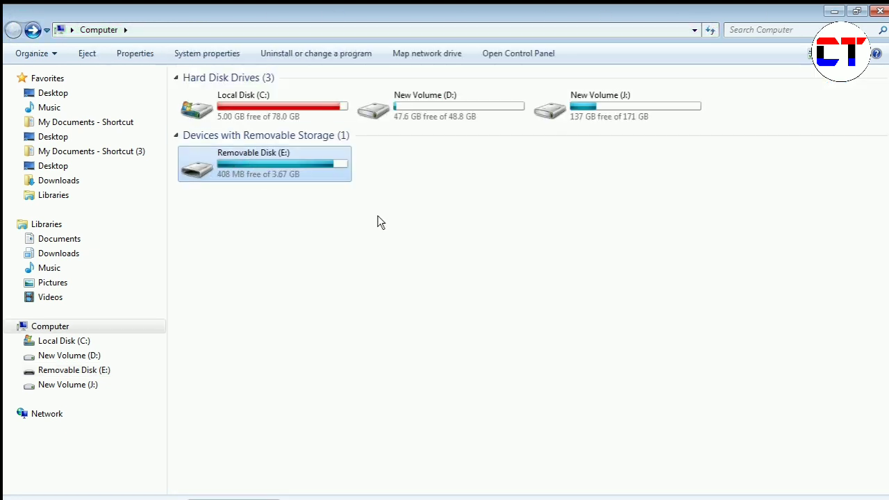
click(340, 253)
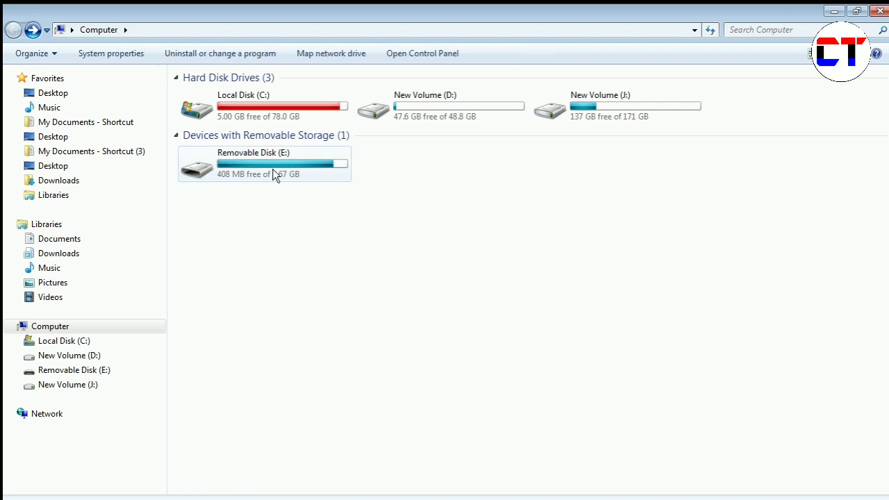
Copy the eight media files in the last row of Removable Disk (E:), starting with Waada_Raha_Sanam, and minimize the window
double_click(238, 163)
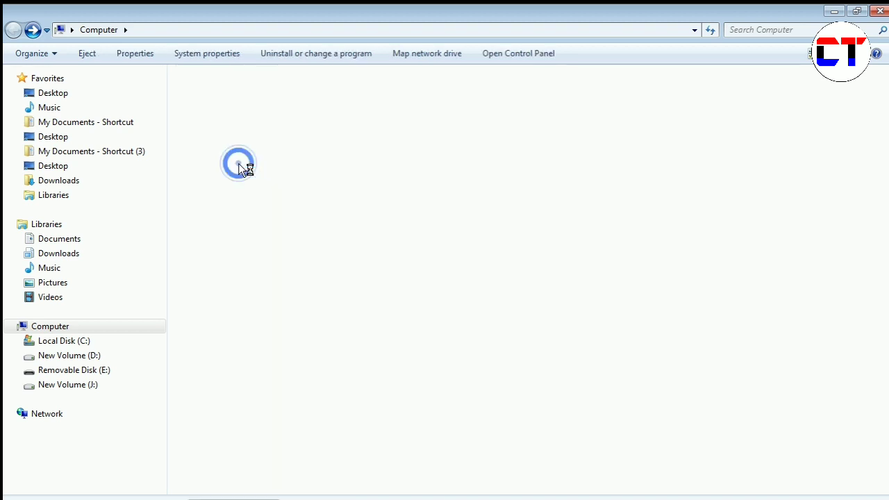
scroll(420, 274, down, 5)
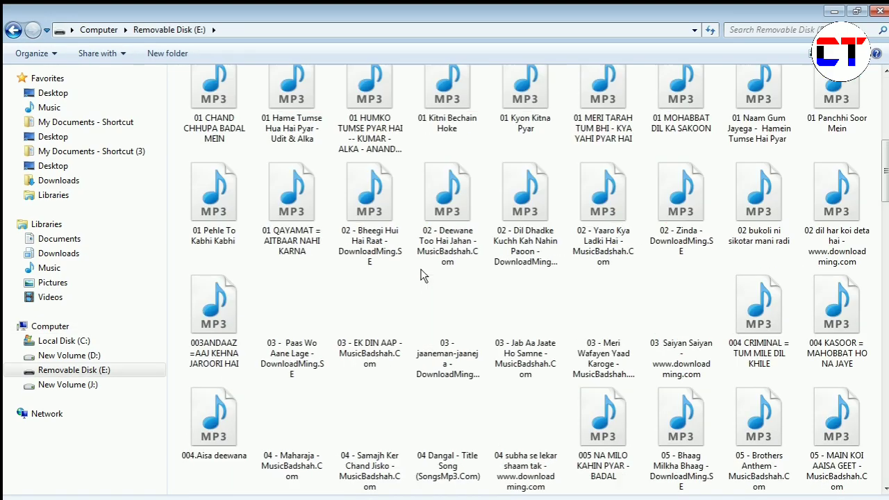
scroll(420, 274, down, 15)
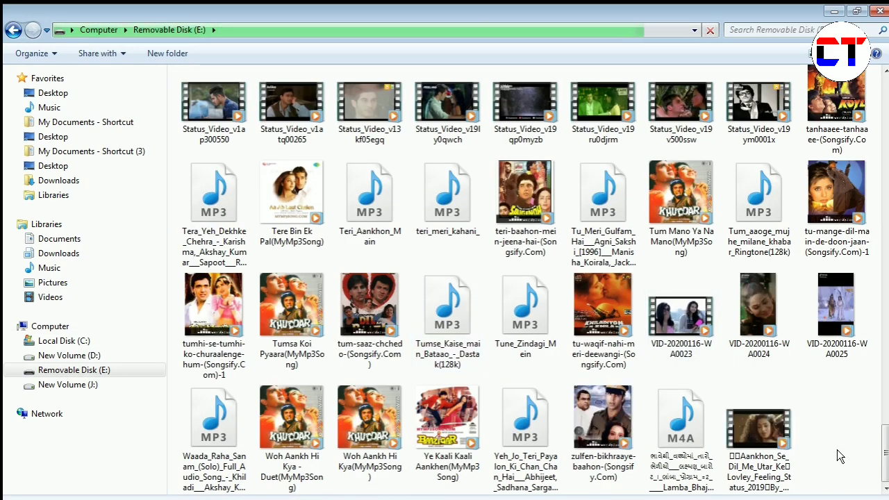
drag(851, 416, 189, 492)
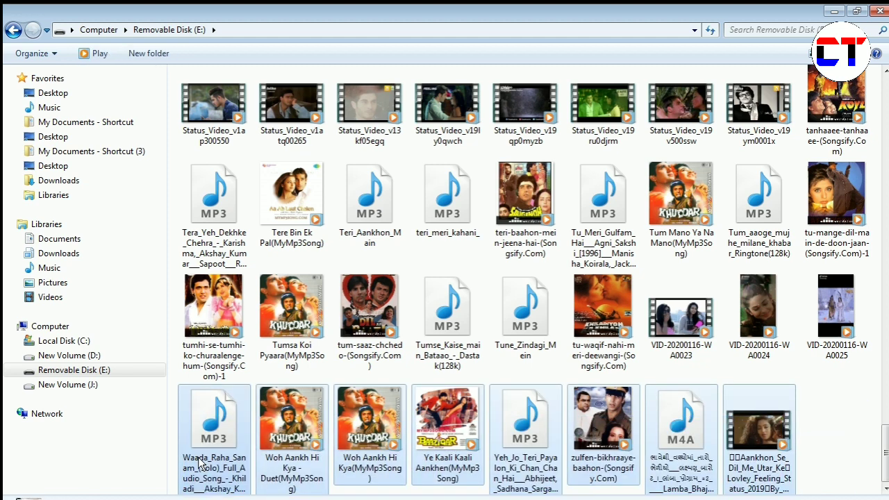
right_click(216, 453)
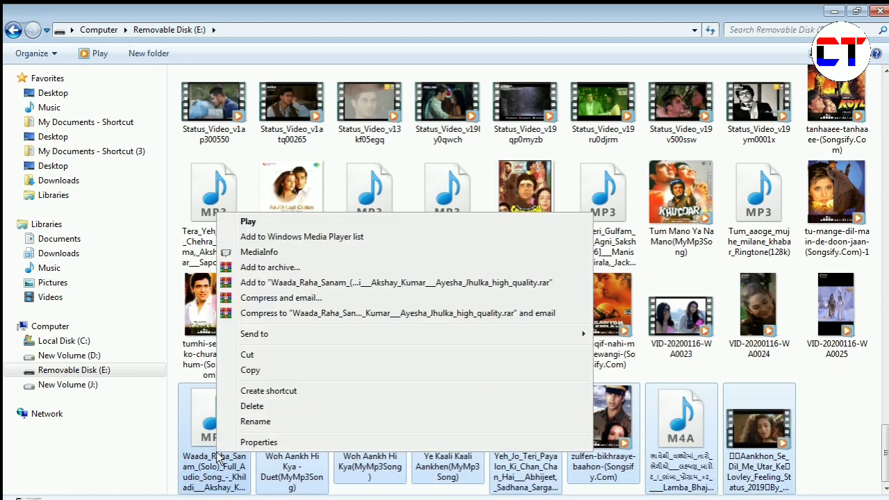
click(252, 370)
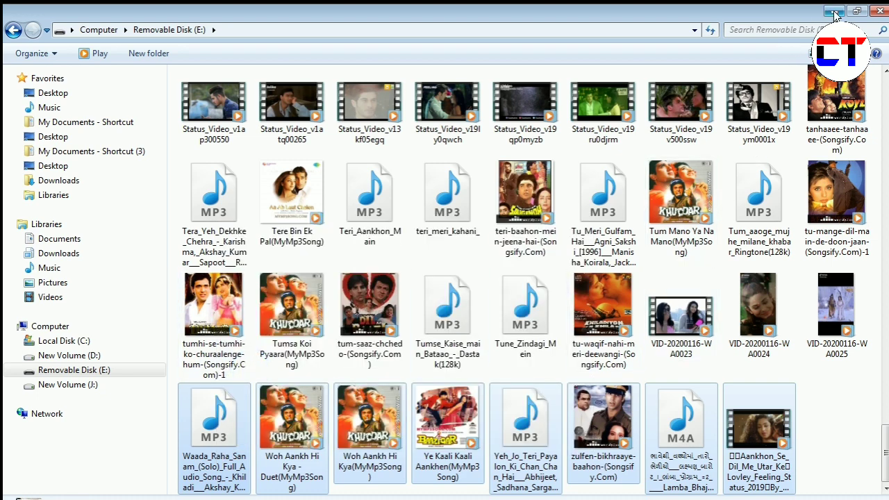
click(834, 11)
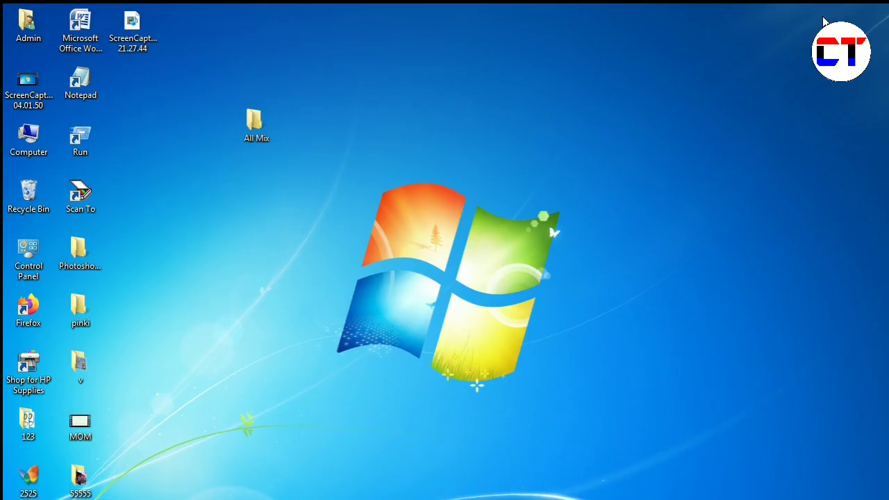
Create a new folder named "song mix" on the desktop
right_click(595, 115)
click(630, 232)
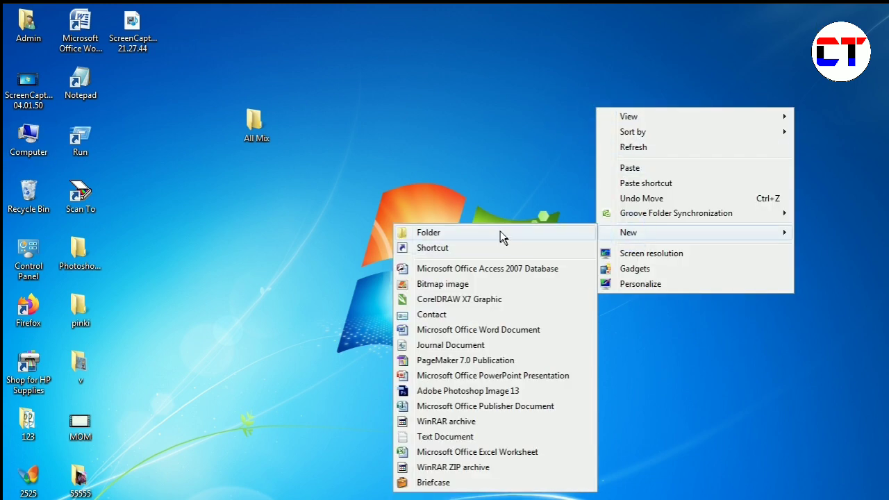
click(500, 233)
key(BackSpace)
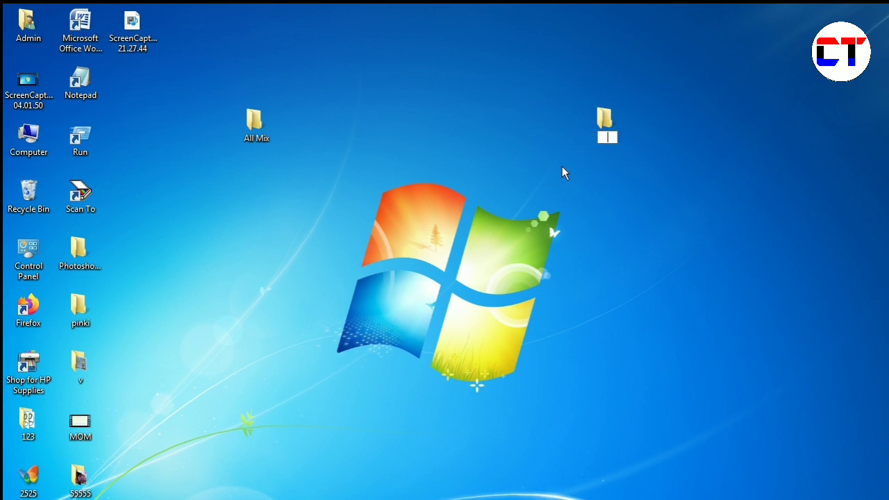
text(song mix)
key(Return)
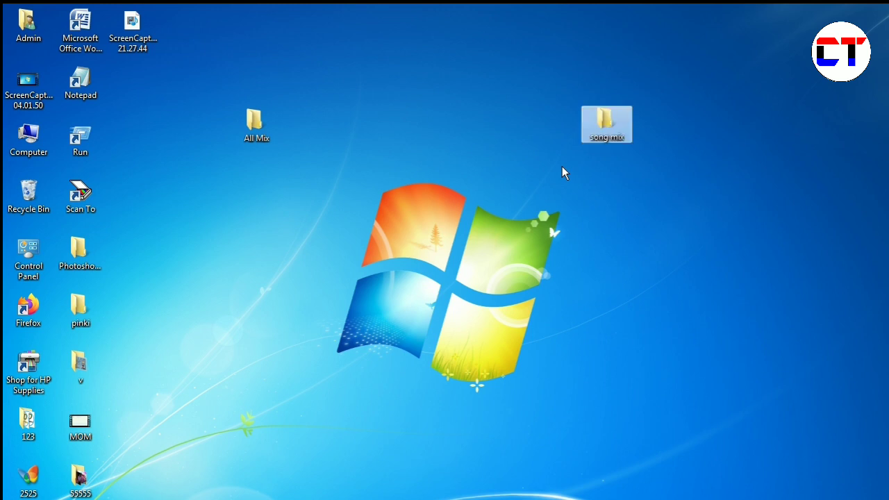
click(609, 192)
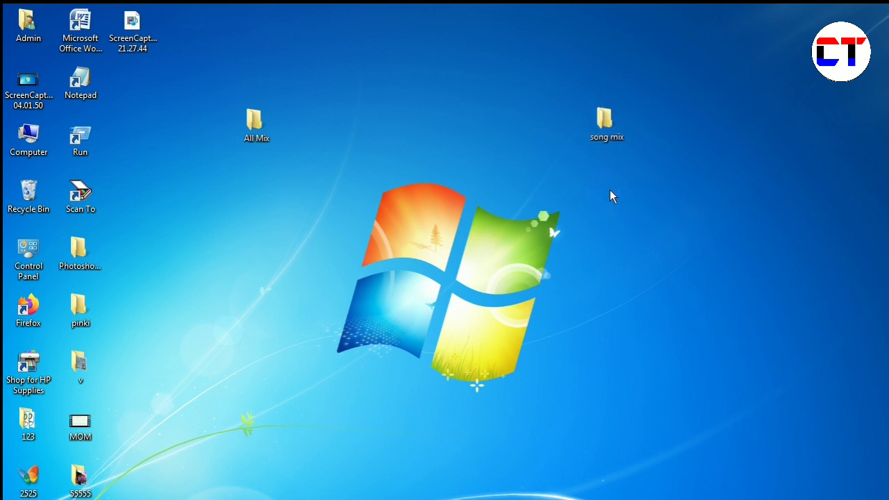
Paste the copied media files into the song mix folder, close it, and reopen it briefly to check its contents
double_click(607, 132)
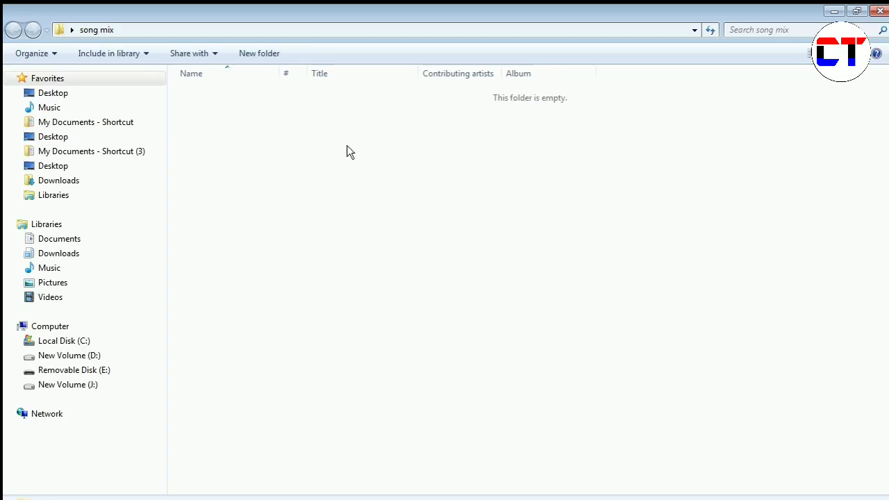
right_click(290, 139)
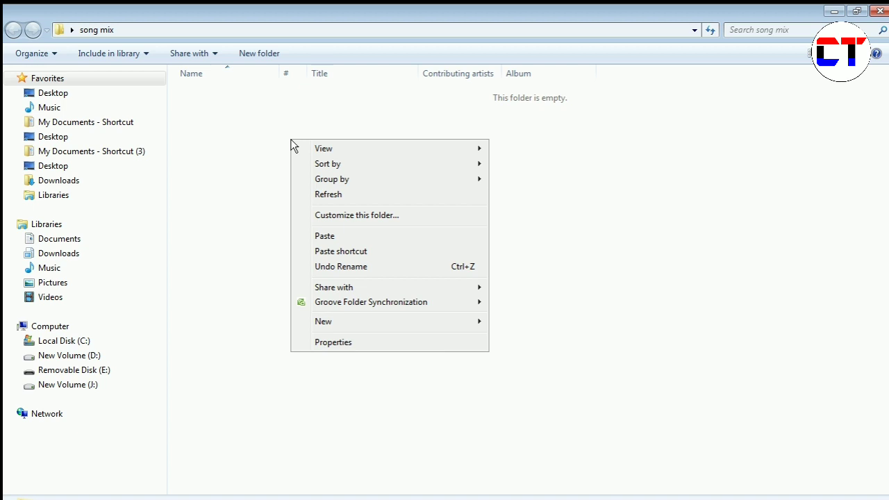
click(326, 240)
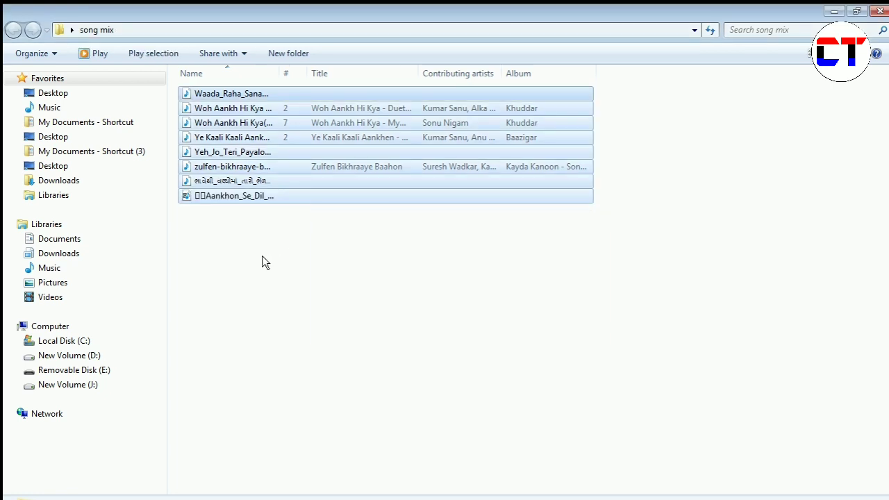
click(368, 261)
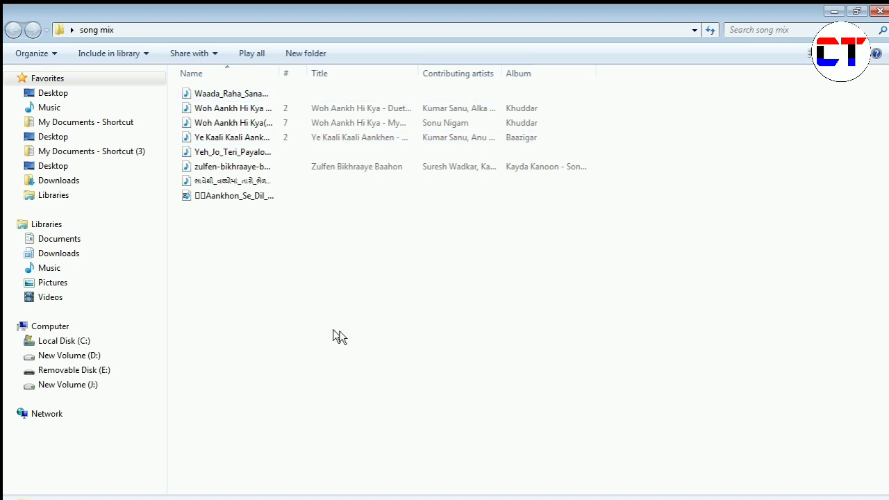
click(437, 341)
click(879, 10)
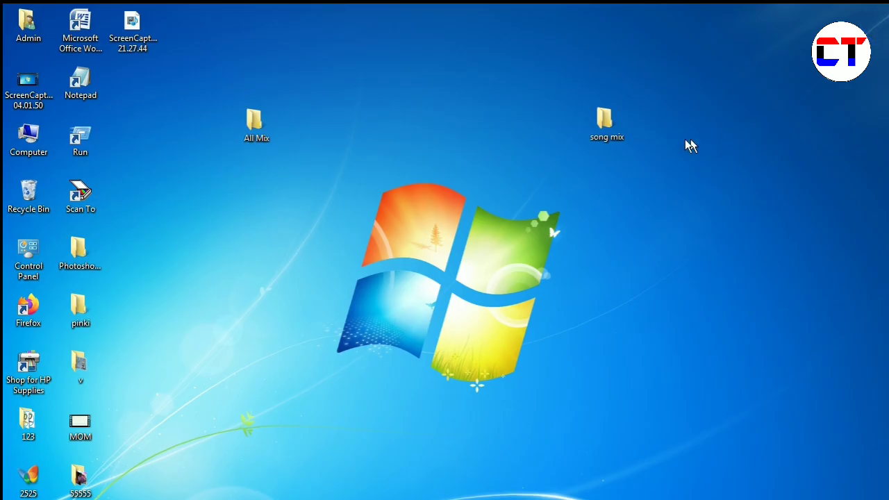
double_click(610, 132)
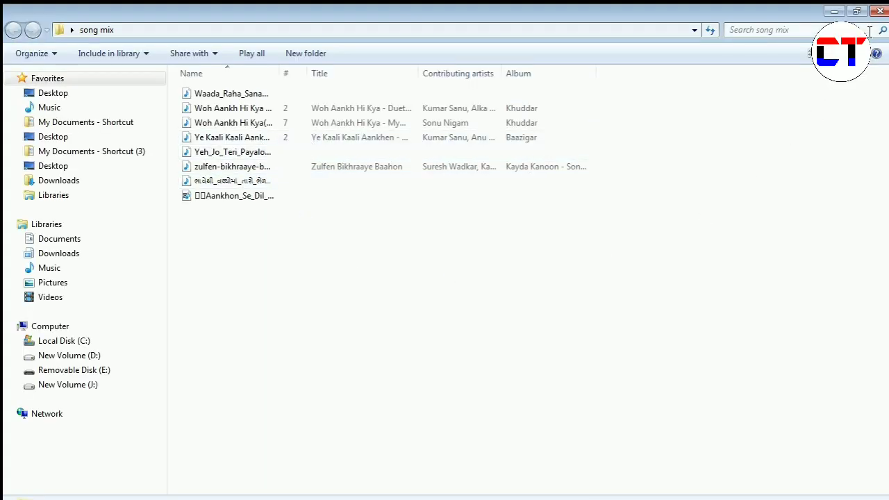
click(879, 11)
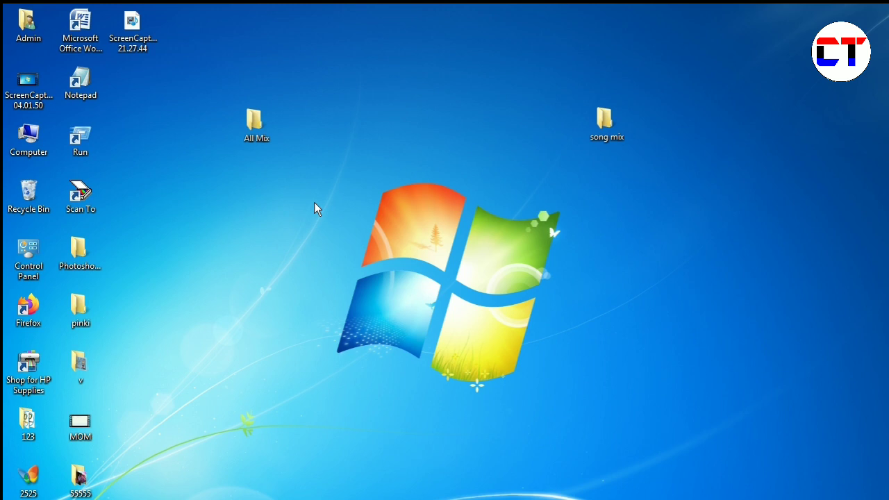
Copy MOM1 and the two ScreenCapture videos from the All Mix desktop folder, and minimize its window
double_click(256, 132)
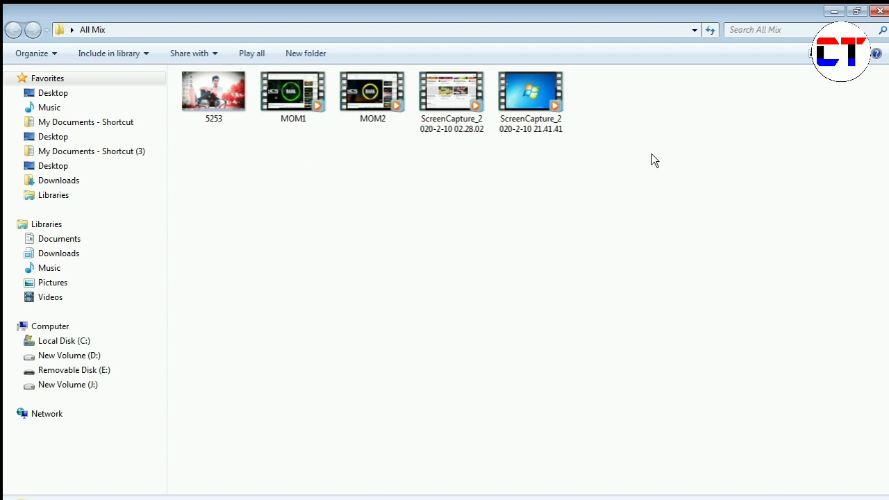
drag(676, 152, 431, 172)
click(517, 125)
ctrl+click(455, 124)
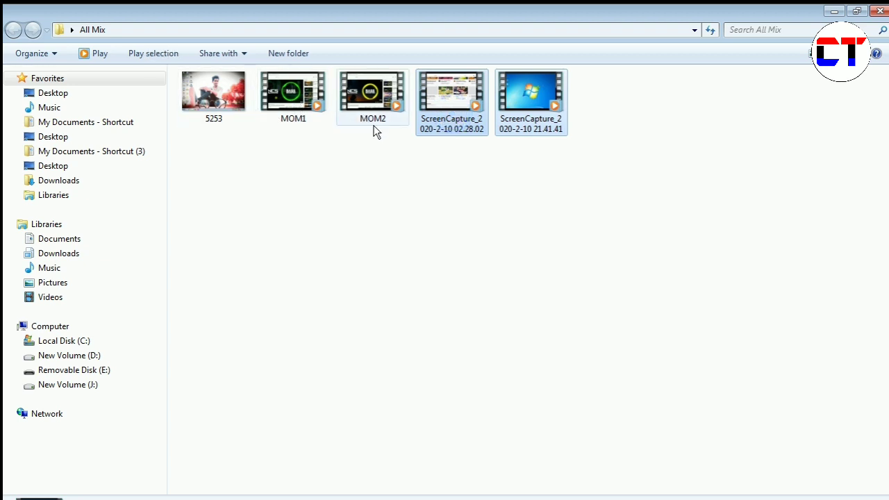
ctrl+click(289, 120)
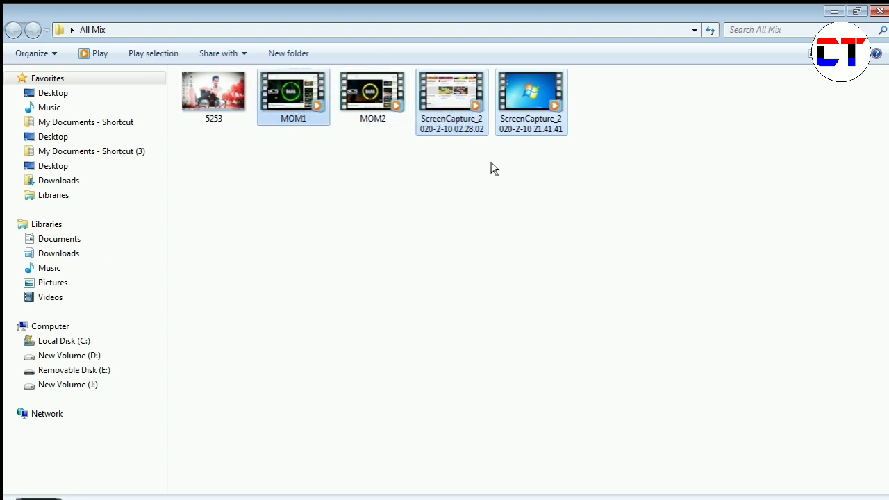
right_click(527, 111)
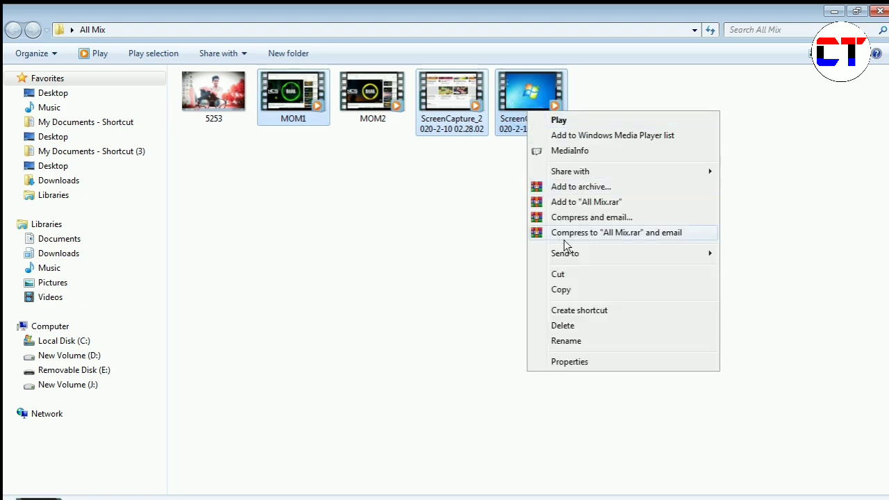
click(563, 289)
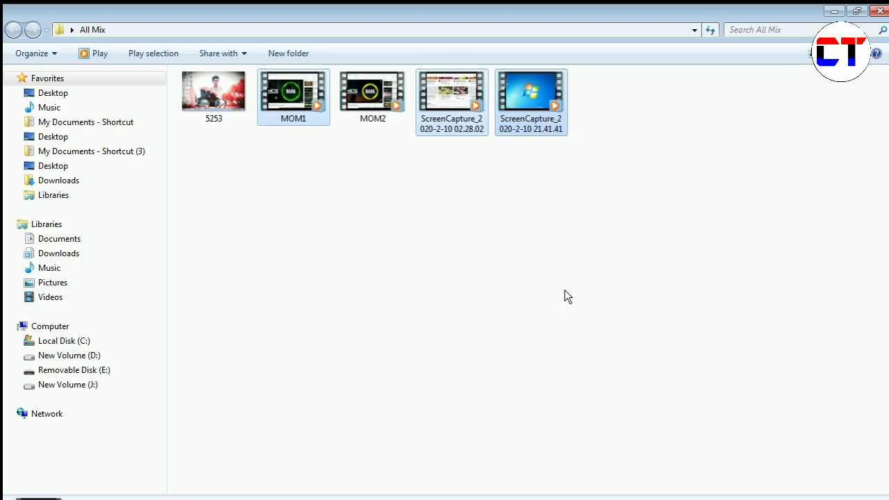
click(834, 11)
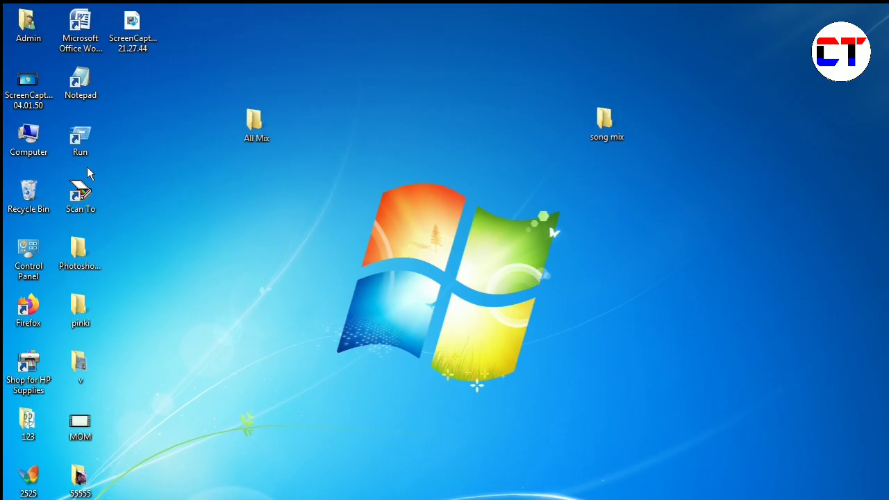
Create a new folder named "mix video" on Removable Disk (E:)
double_click(25, 139)
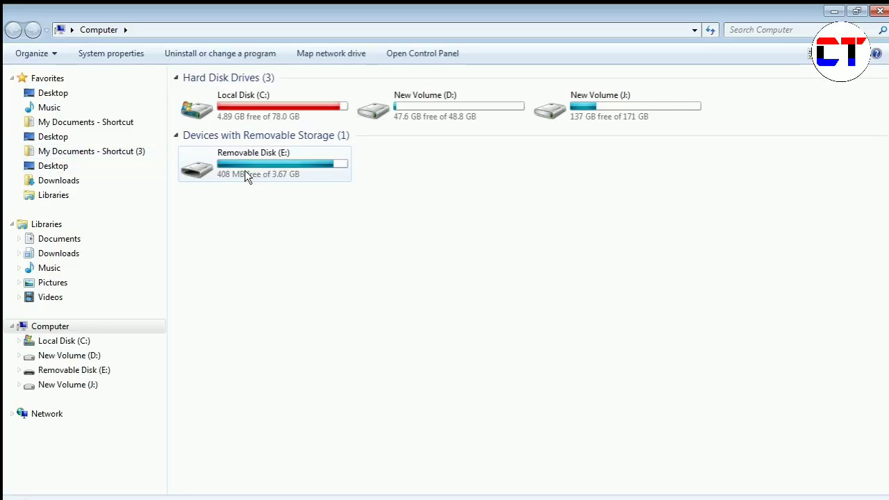
click(245, 170)
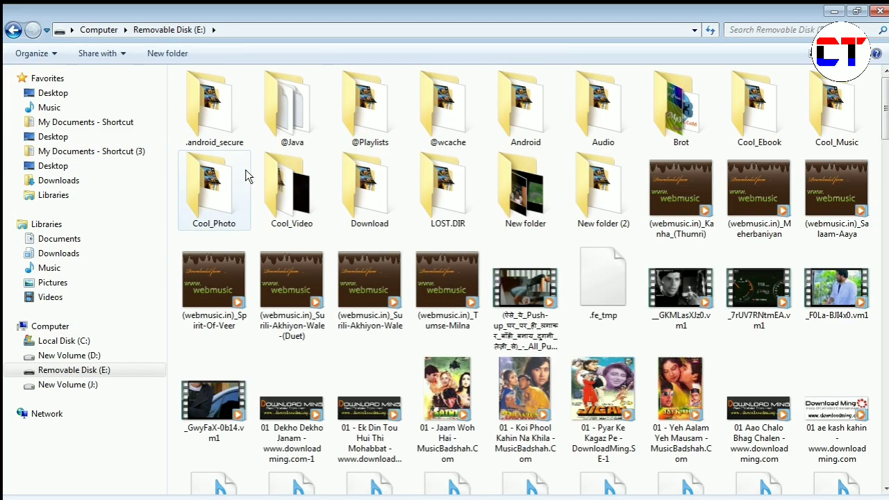
scroll(253, 303, down, 20)
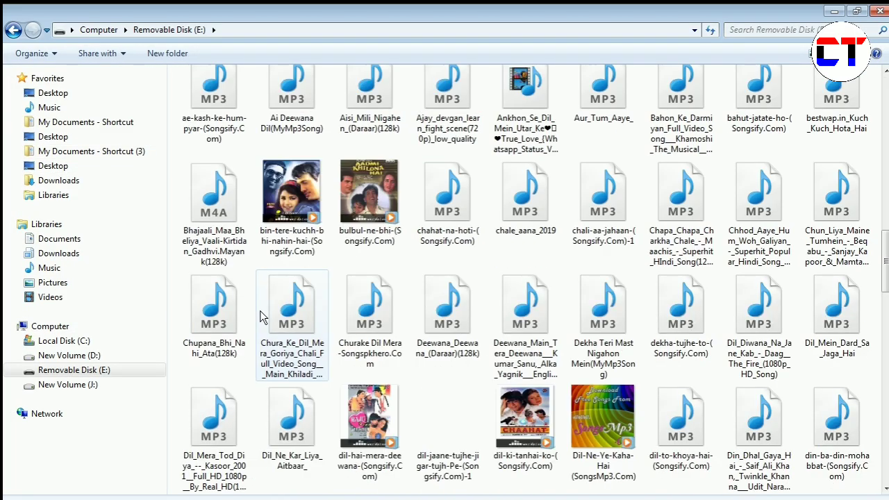
right_click(835, 401)
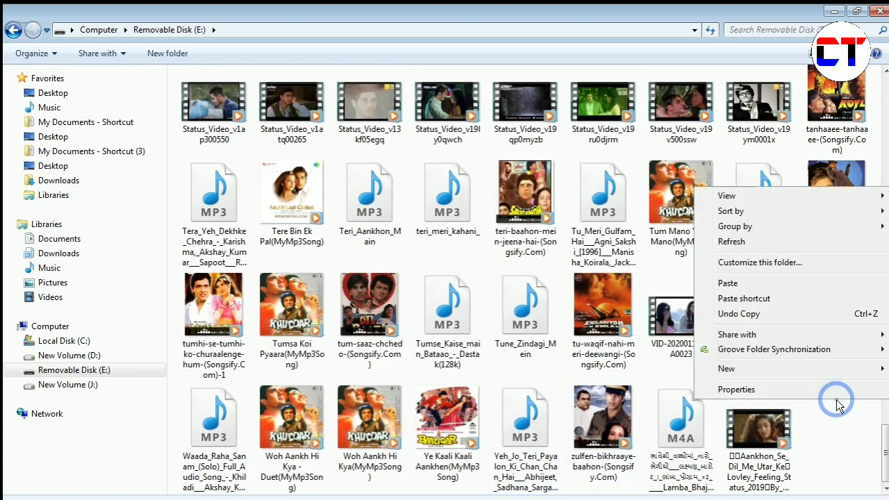
mouse_move(743, 368)
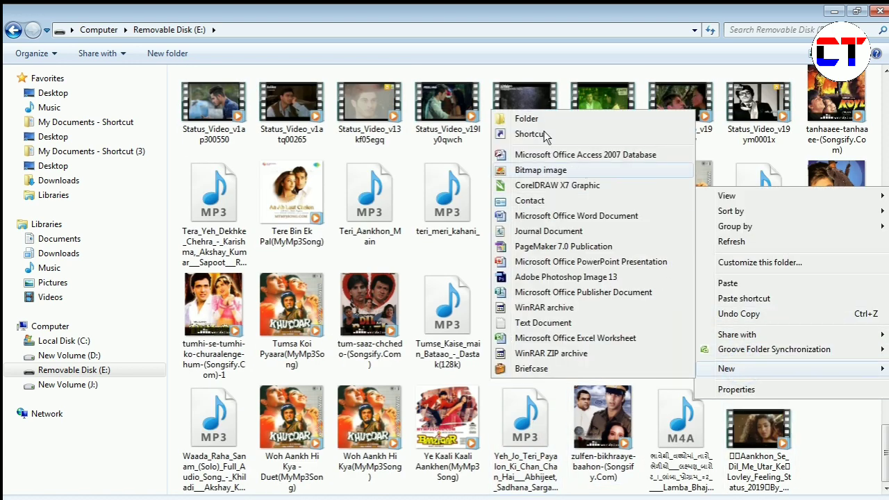
click(535, 119)
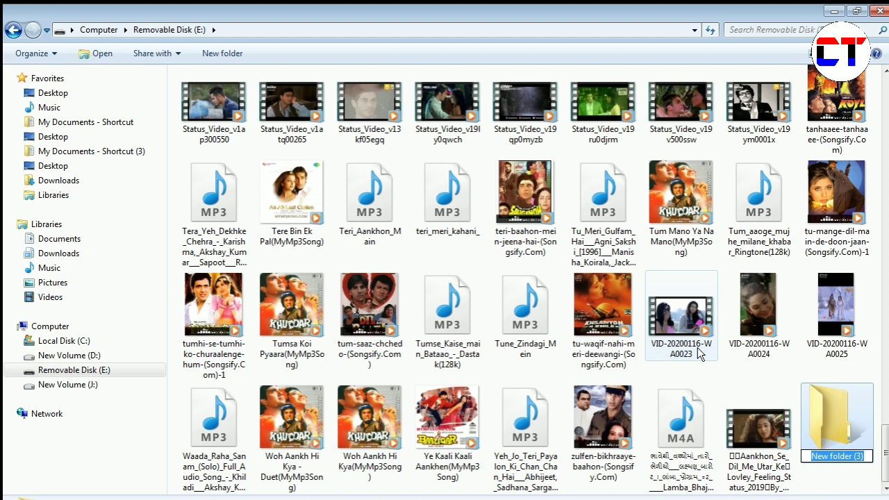
text(mix)
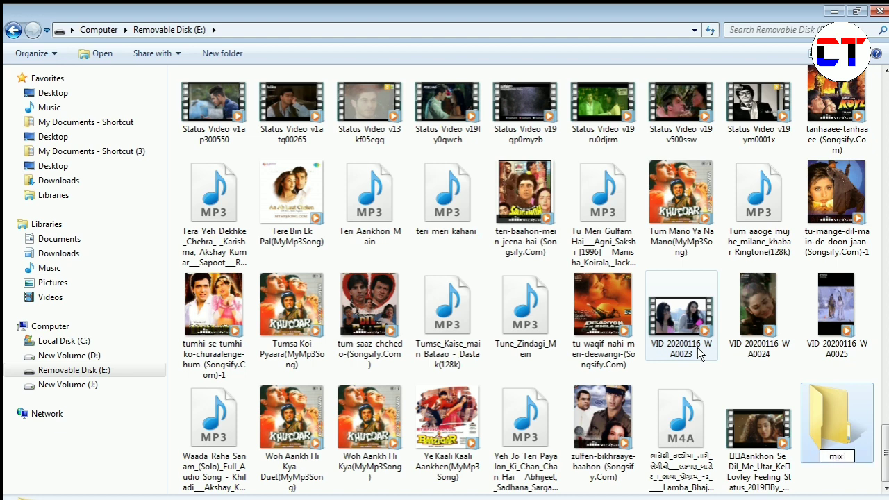
text( video)
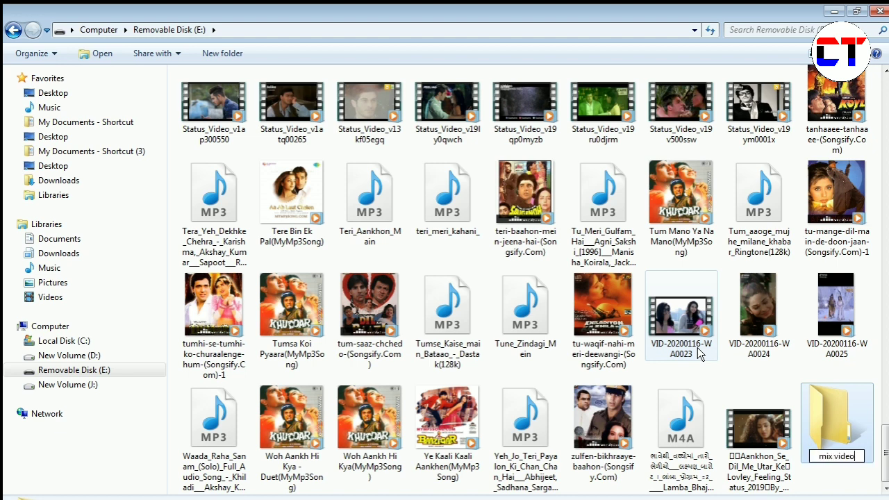
key(Return)
double_click(848, 435)
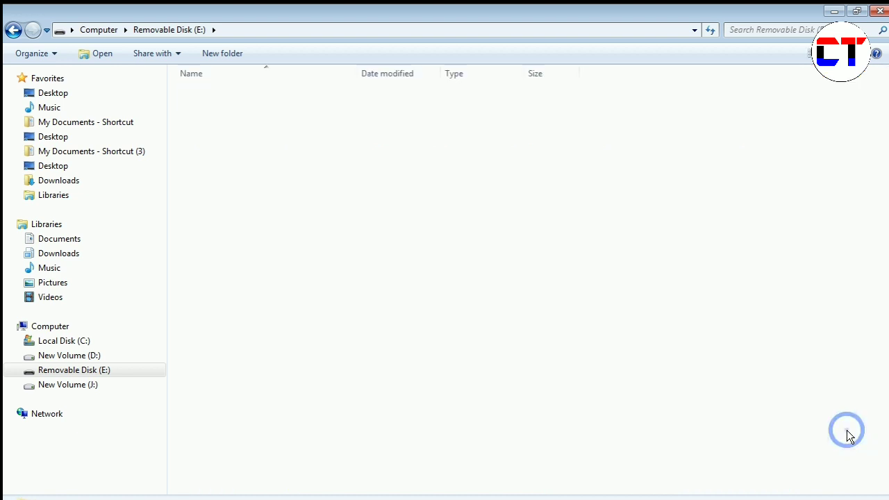
click(322, 154)
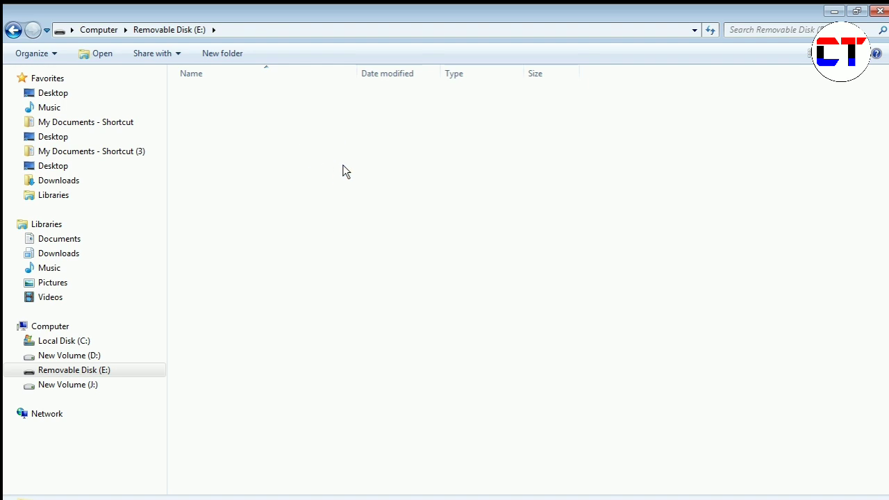
click(345, 171)
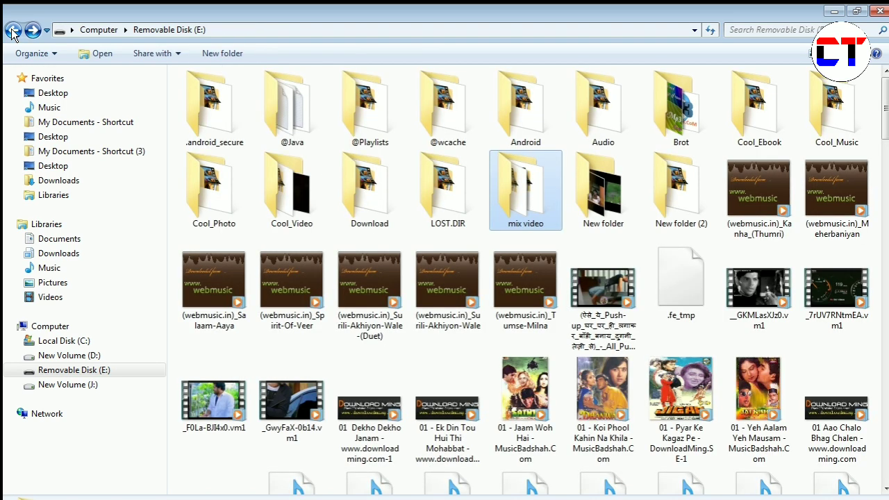
mouse_move(885, 105)
mouse_down()
mouse_move(882, 486)
mouse_move(884, 104)
mouse_up()
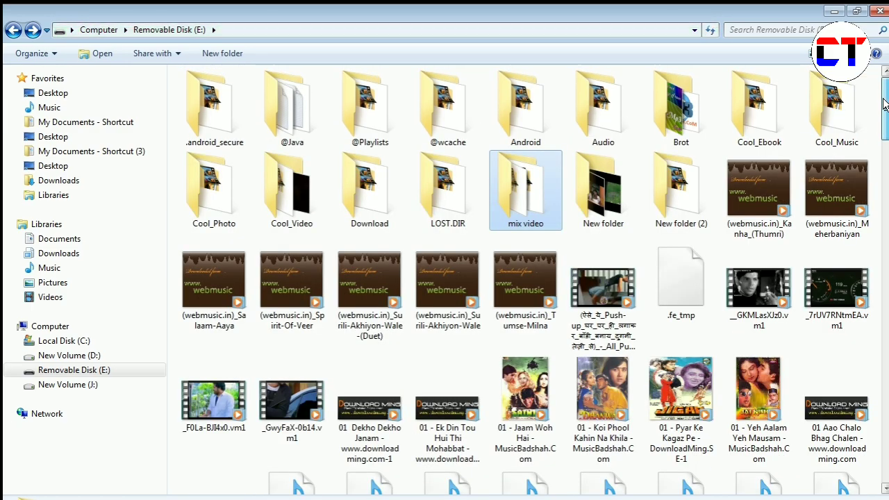
Paste the copied MOM1 and ScreenCapture videos into the mix video folder on Removable Disk (E:)
double_click(520, 192)
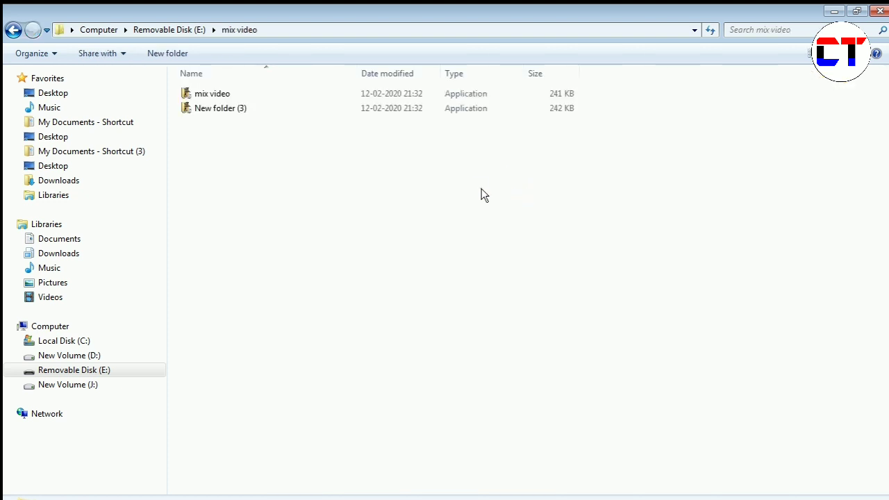
right_click(482, 189)
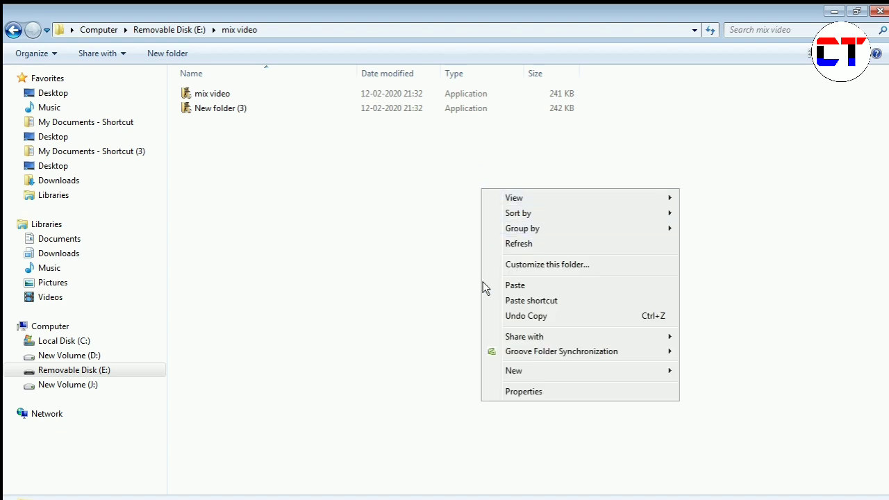
click(514, 286)
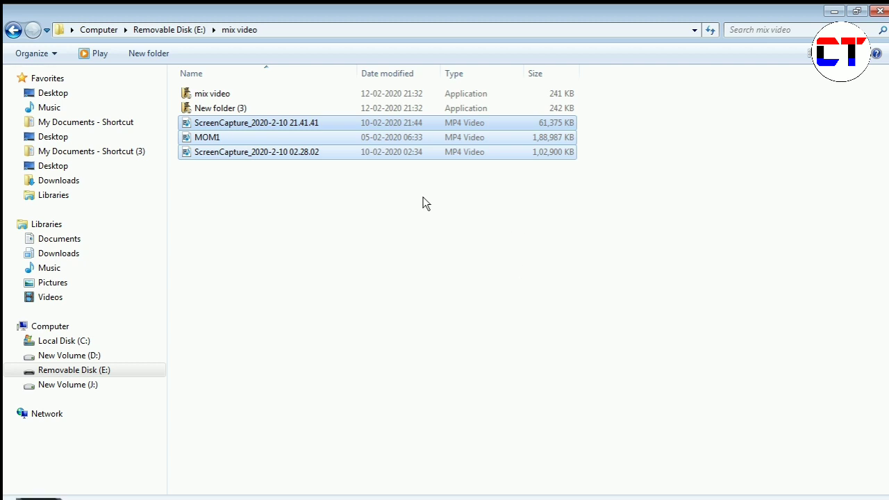
click(345, 264)
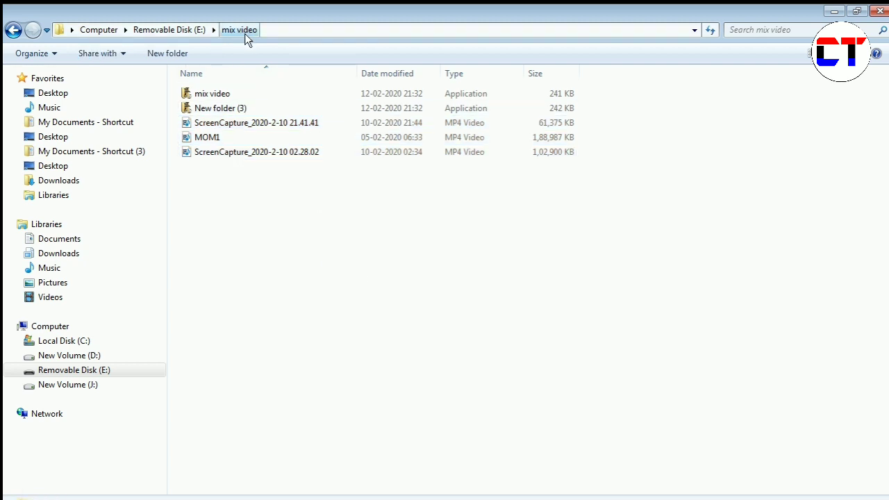
Return to Removable Disk (E:), reopen the mix video folder to check its contents, and close the window
click(12, 32)
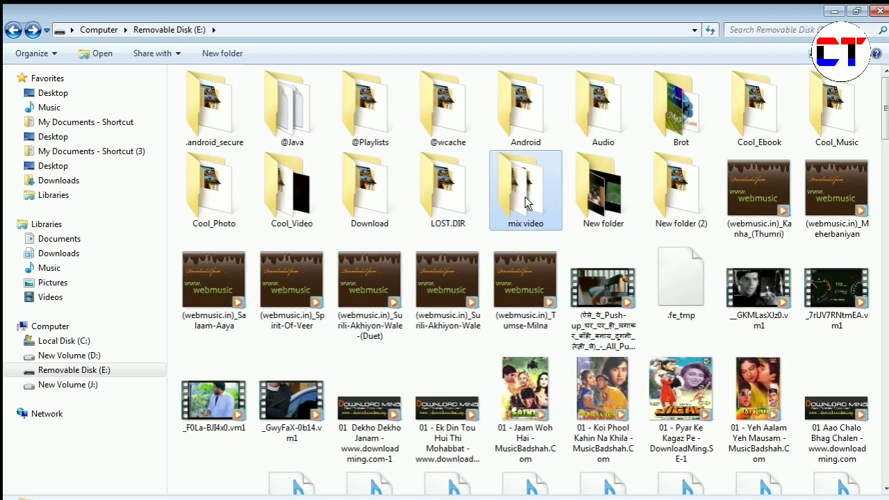
double_click(526, 200)
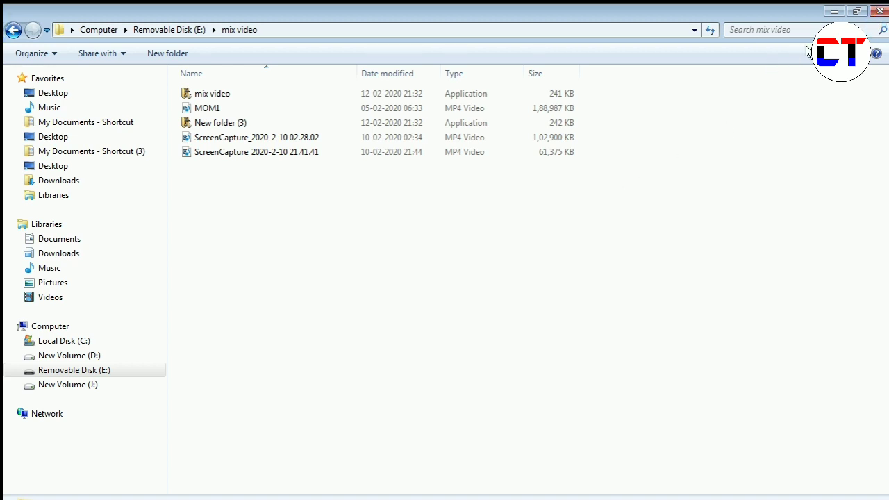
click(880, 12)
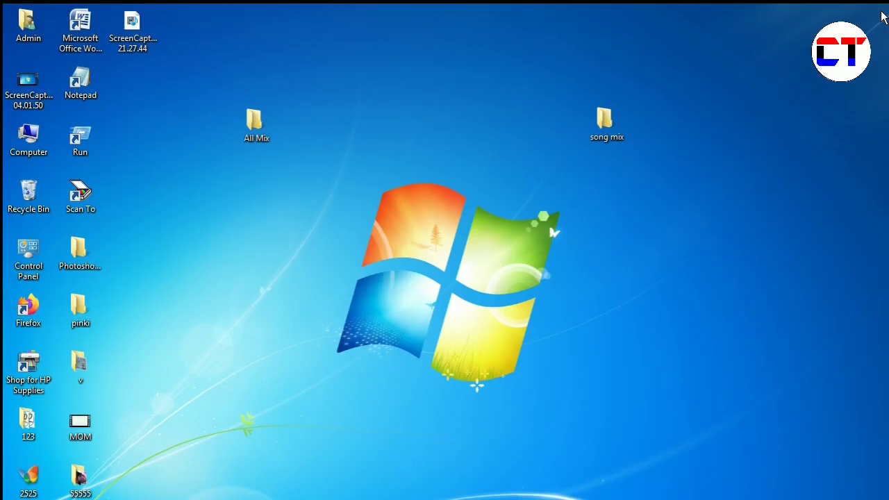